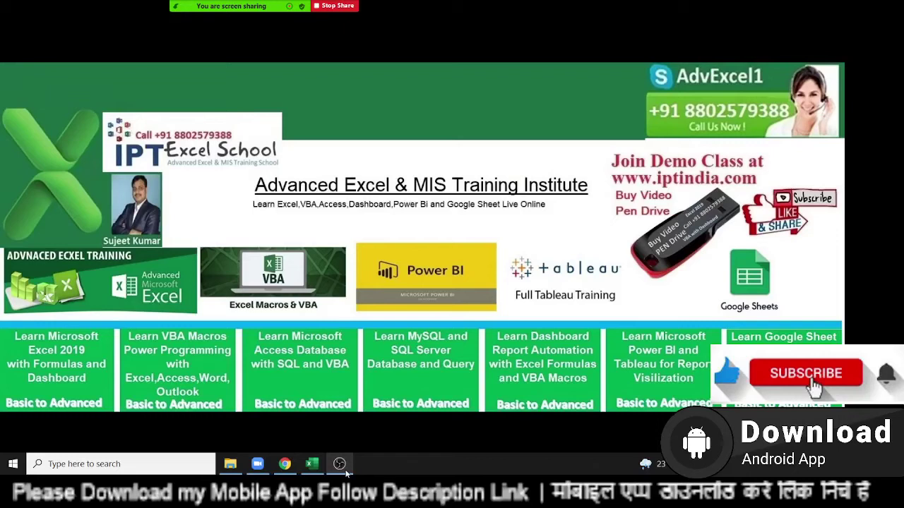
Minimize the current window and switch to the blank Book1 Excel workbook.
click(346, 473)
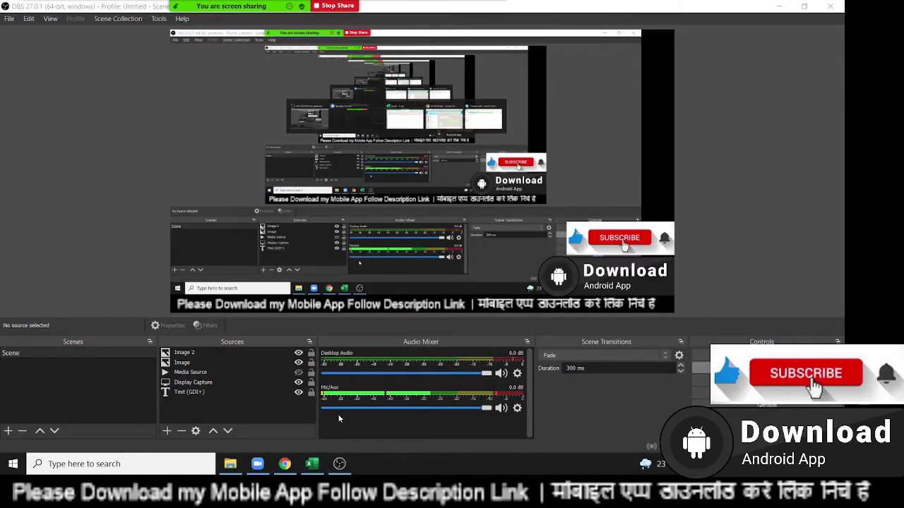
key(alt+Tab)
key(super+Tab)
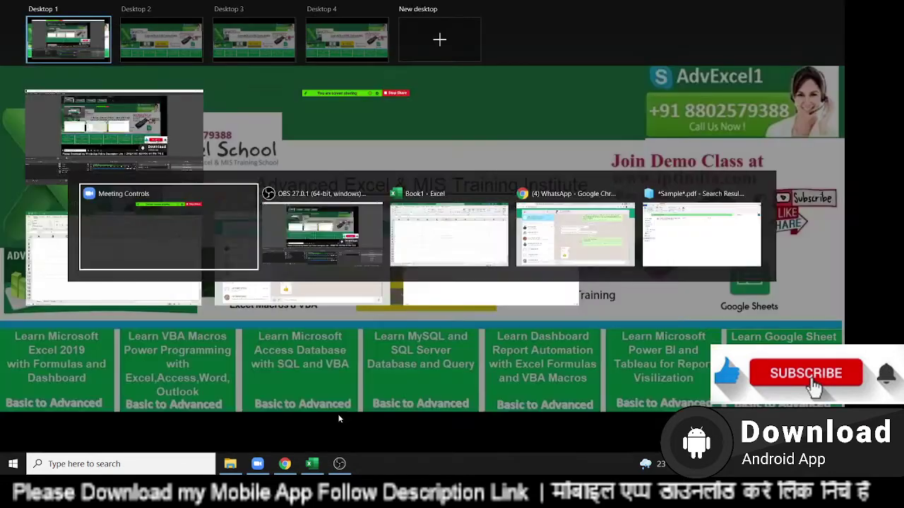
key(alt+Tab)
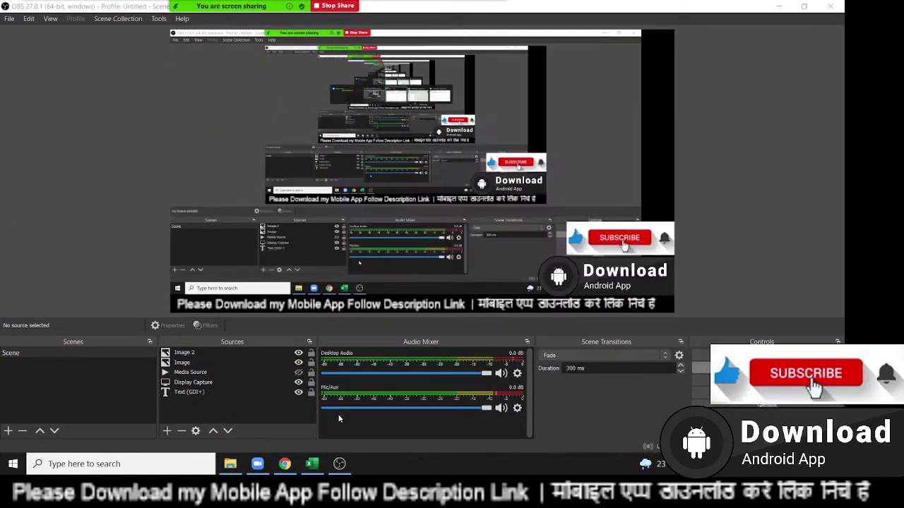
key(alt+Tab)
Go to cell C2 and type the heading 'Data Storage'.
key(Up)
key(Home)
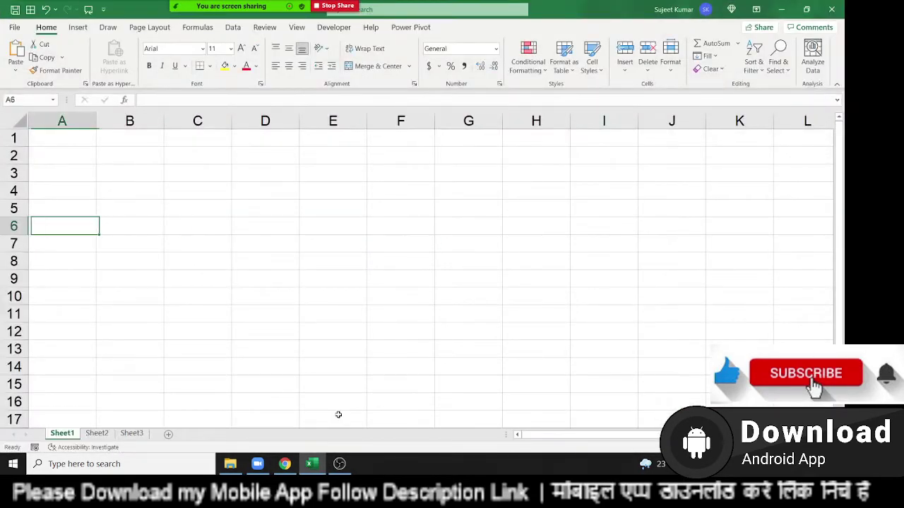
key(Up)
key(Up)
key(Up)
key(Right)
key(Right)
key(Down)
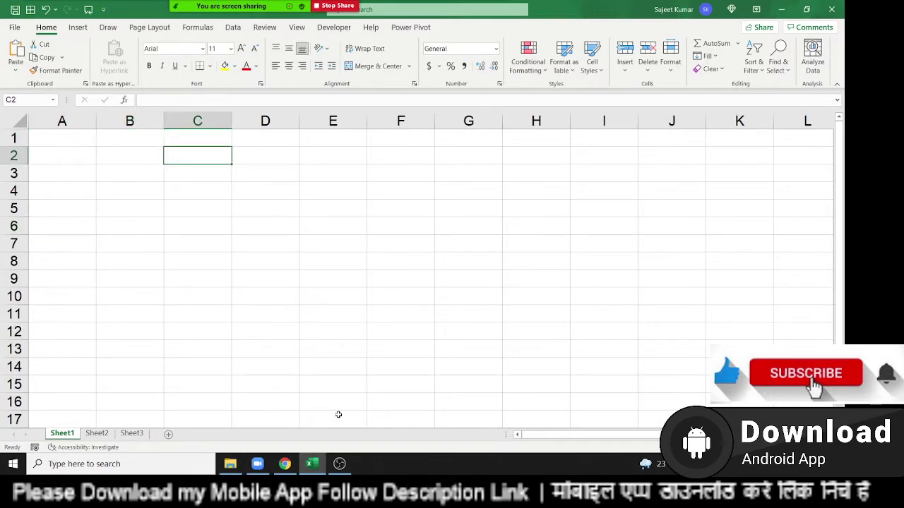
text(Data )
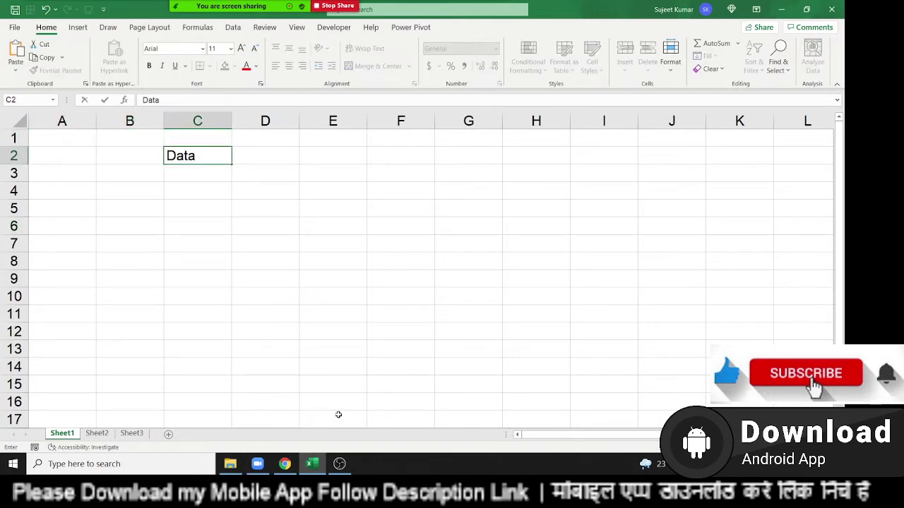
text(Stor)
text(age)
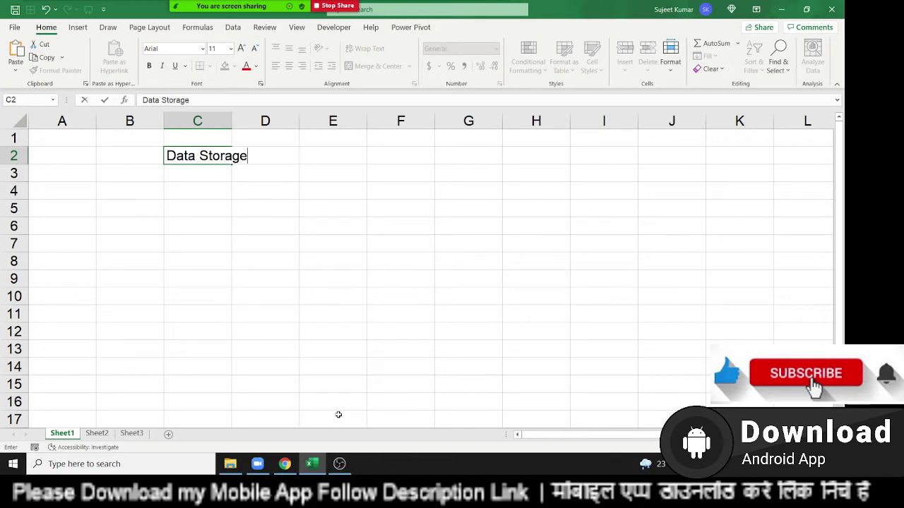
Confirm 'Data Storage' in C2, moving the selection down to C3.
key(Return)
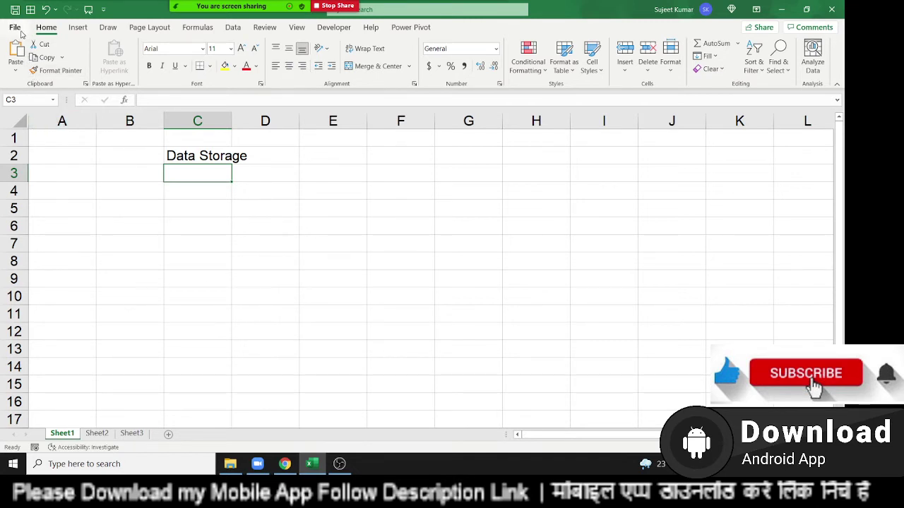
Open '5.Dashboard - Sales Performance' from recent workbooks, view its Data sheet, then close it.
click(19, 29)
click(17, 33)
click(12, 28)
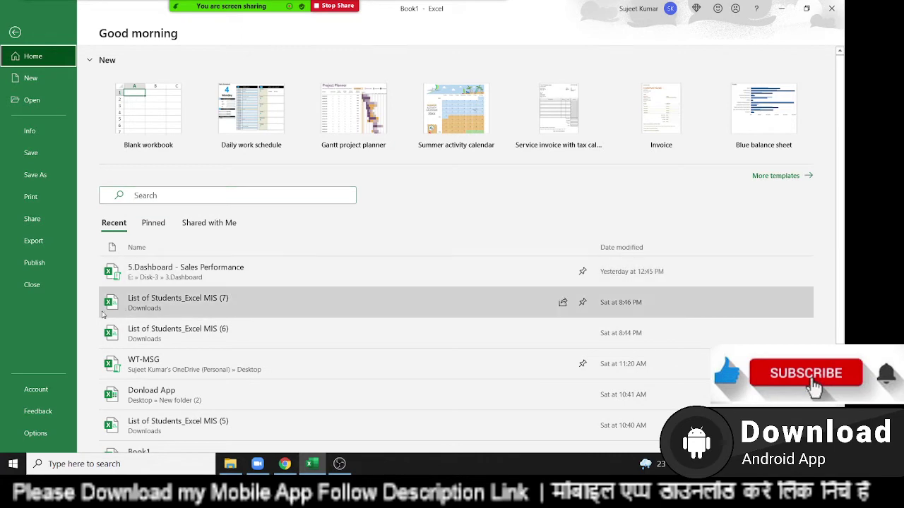
click(177, 277)
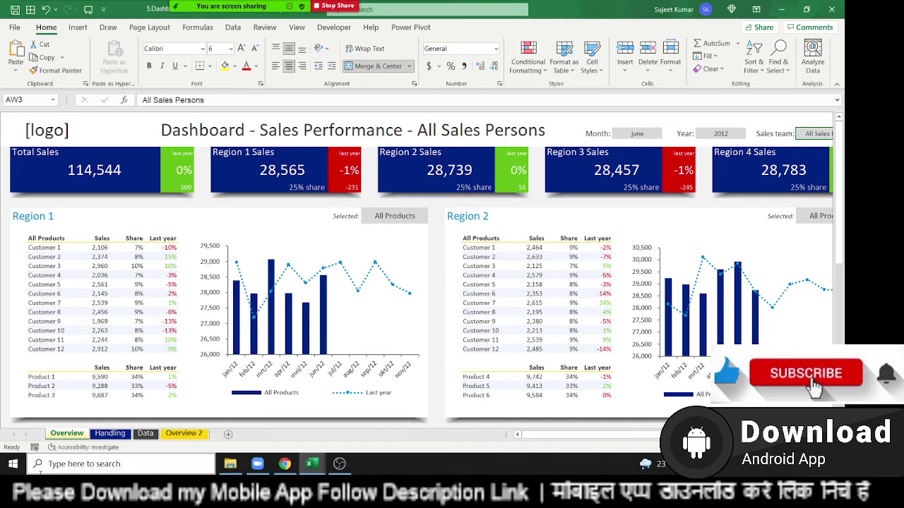
click(145, 434)
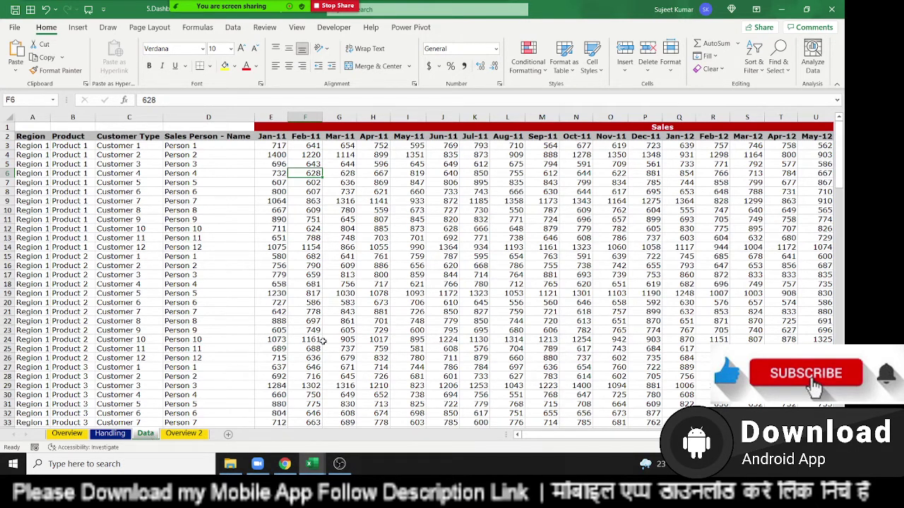
click(839, 10)
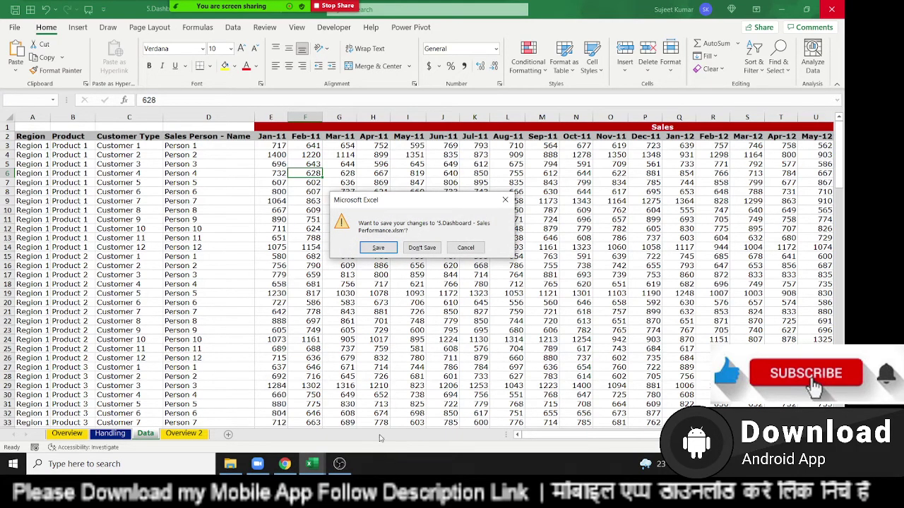
Close the dashboard without saving and enter 'Calculation' in cell C4.
click(421, 248)
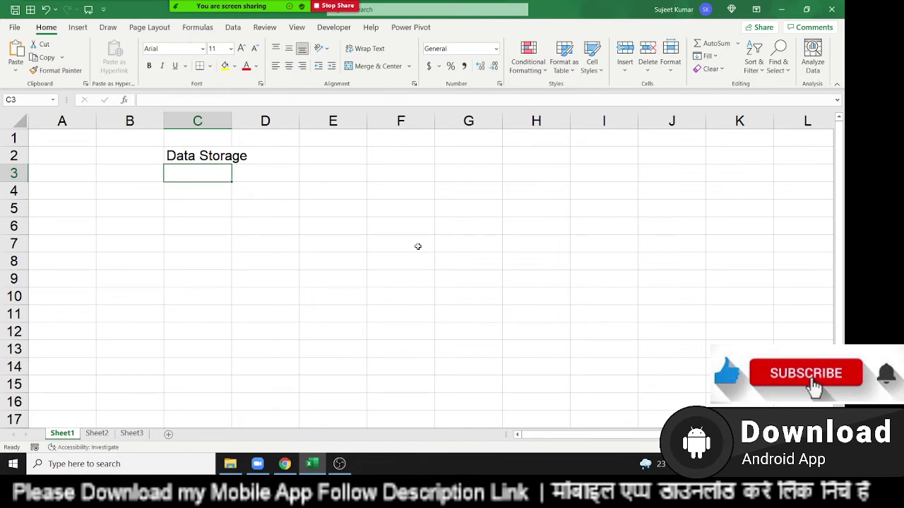
key(Down)
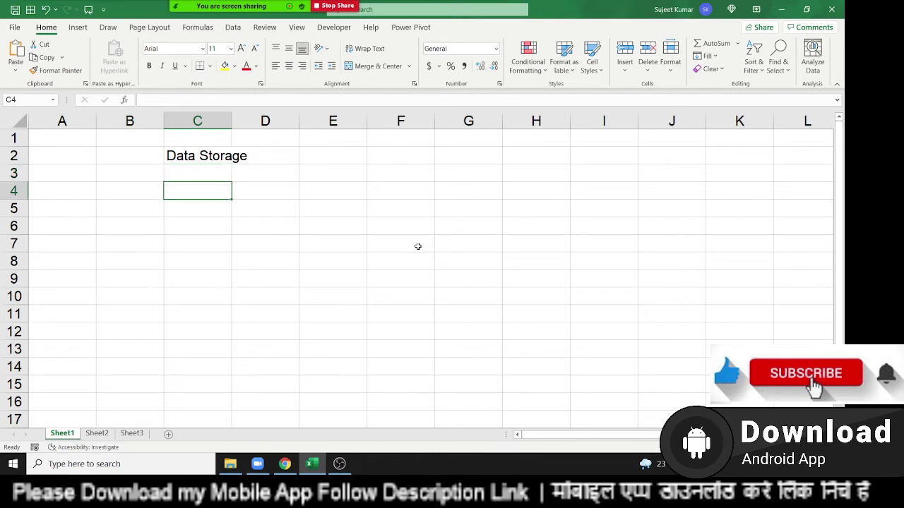
text(Ca)
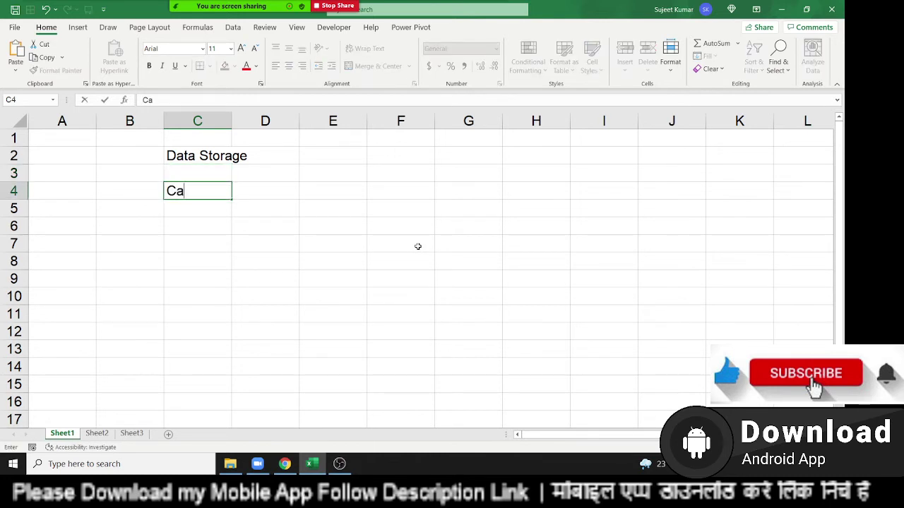
text(lc)
key(BackSpace)
text(lc)
text(ulat)
text(ion)
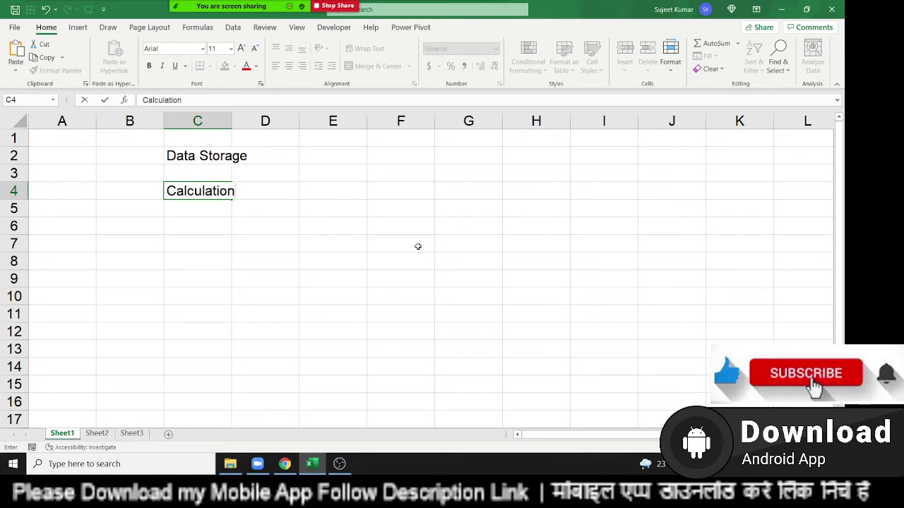
key(Return)
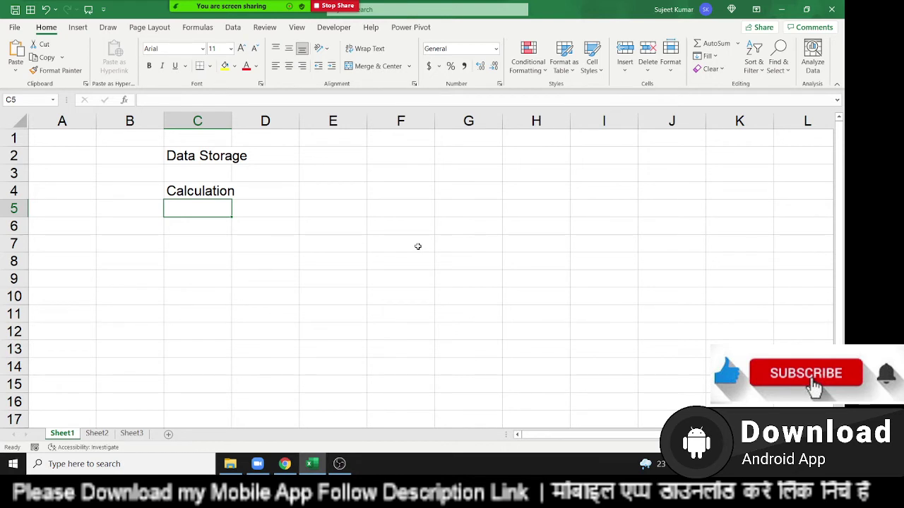
click(326, 122)
click(392, 121)
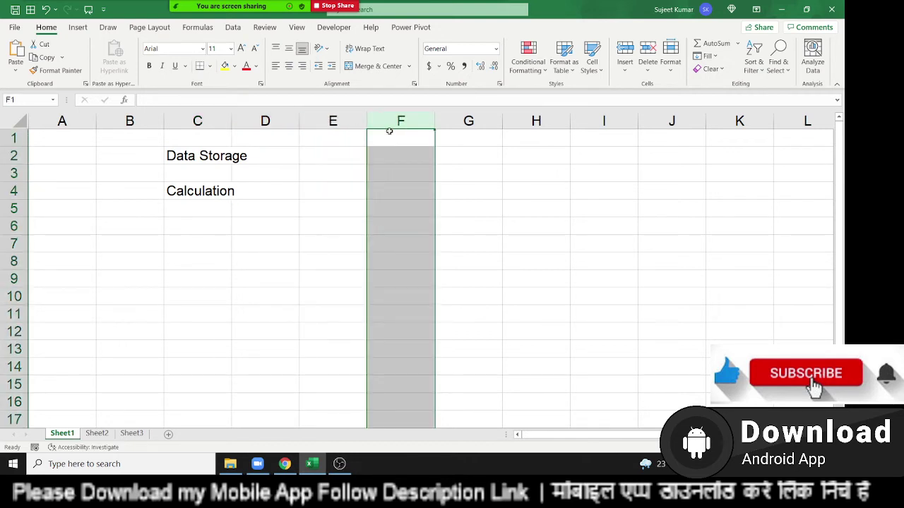
key(Down)
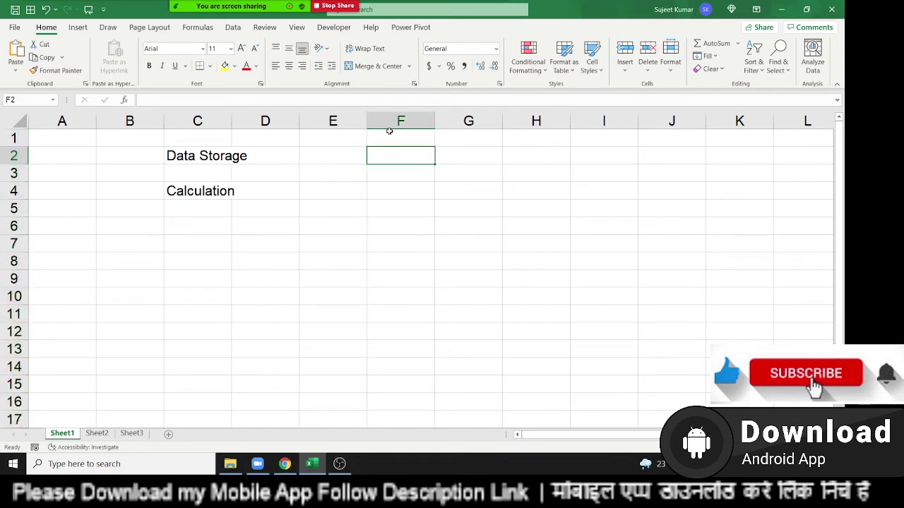
key(Down)
key(Left)
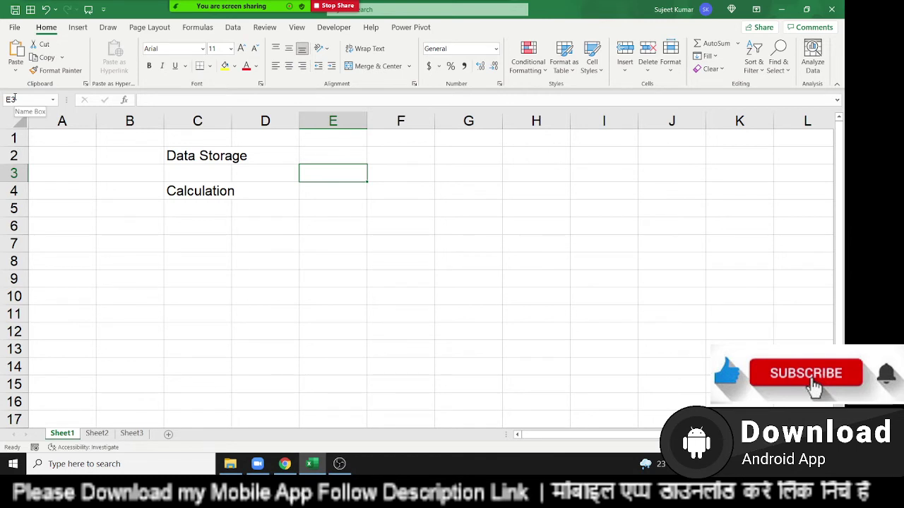
text(20)
Enter 30 in F3 and the formula =E3+F3 in G3, giving 50.
key(Tab)
text(3)
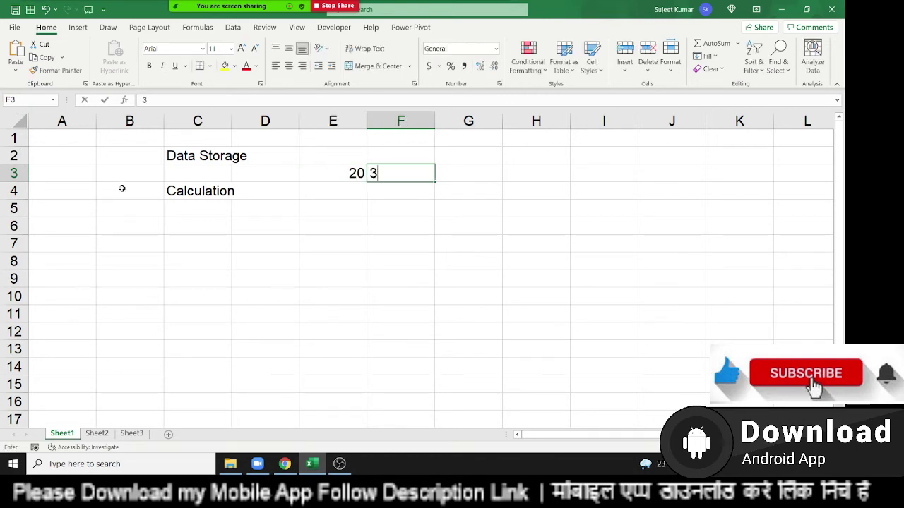
text(0)
key(Tab)
text(=)
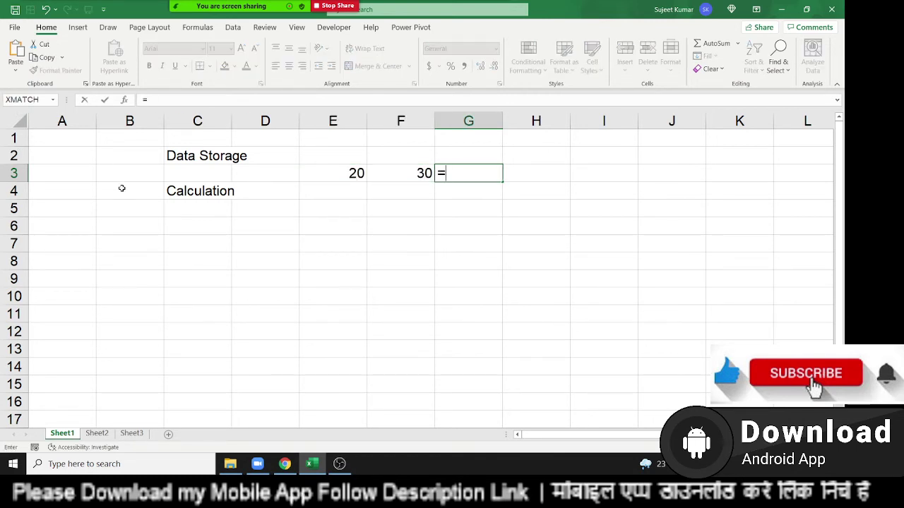
click(353, 168)
text(+)
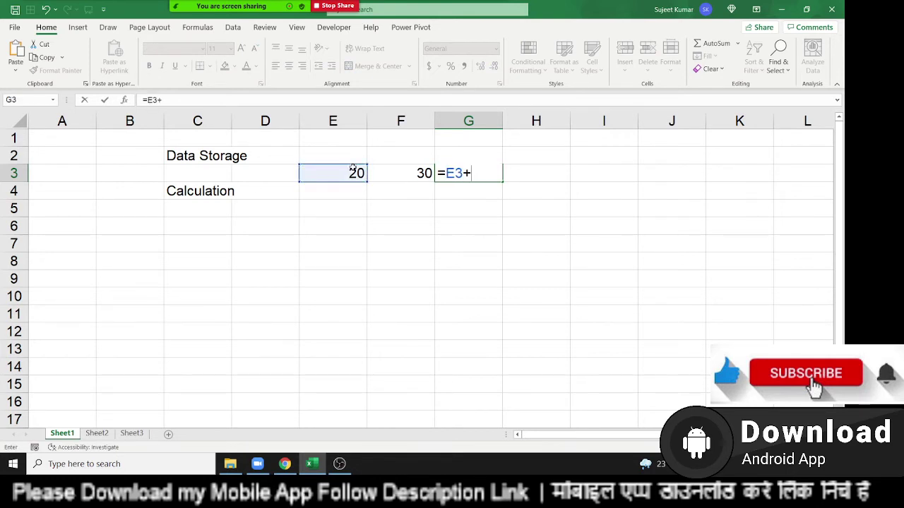
key(Left)
key(Return)
key(Up)
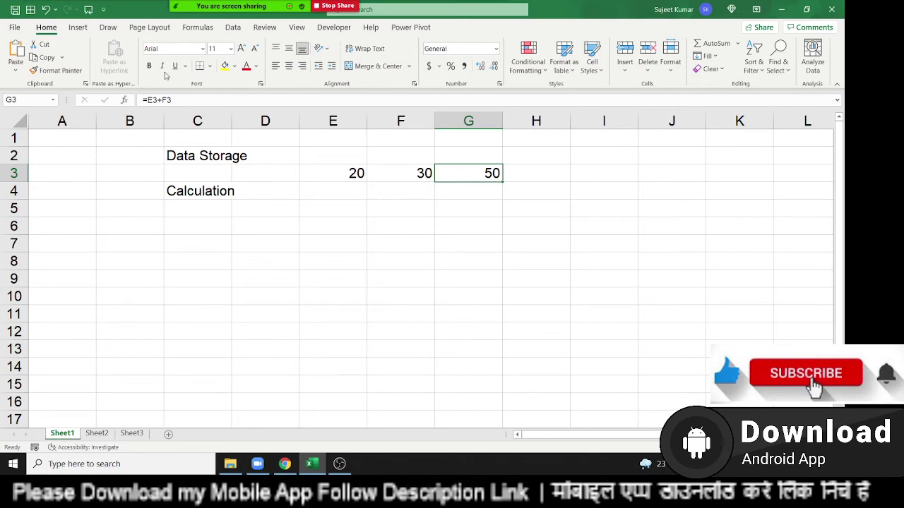
Browse the Formulas ribbon's function categories like Date & Time, then select cell E7.
click(192, 28)
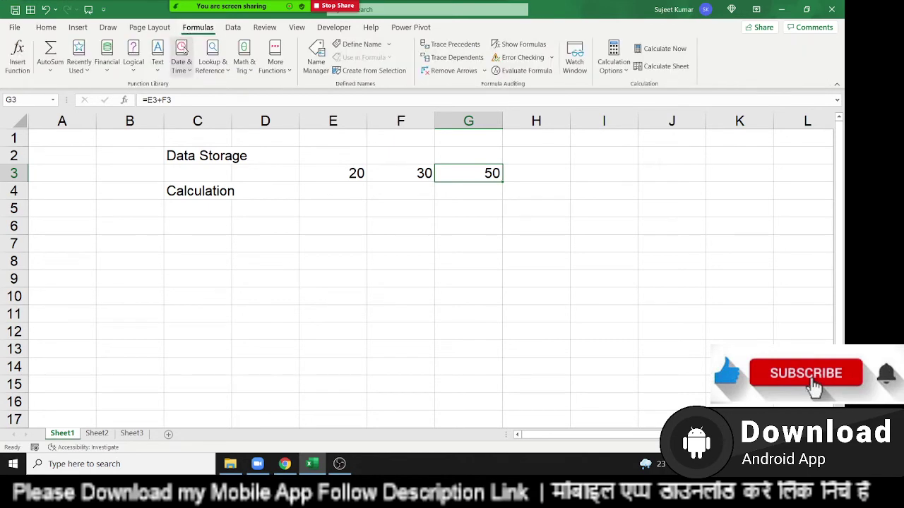
click(182, 63)
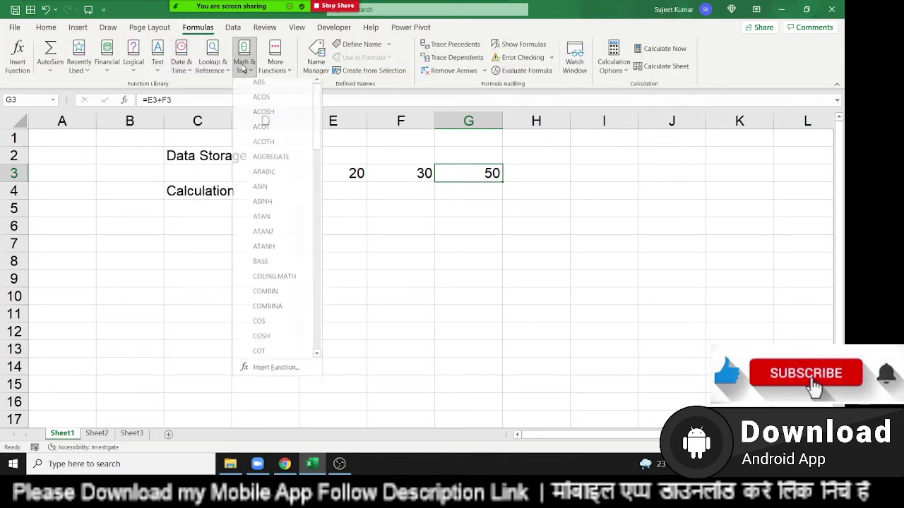
mouse_move(273, 68)
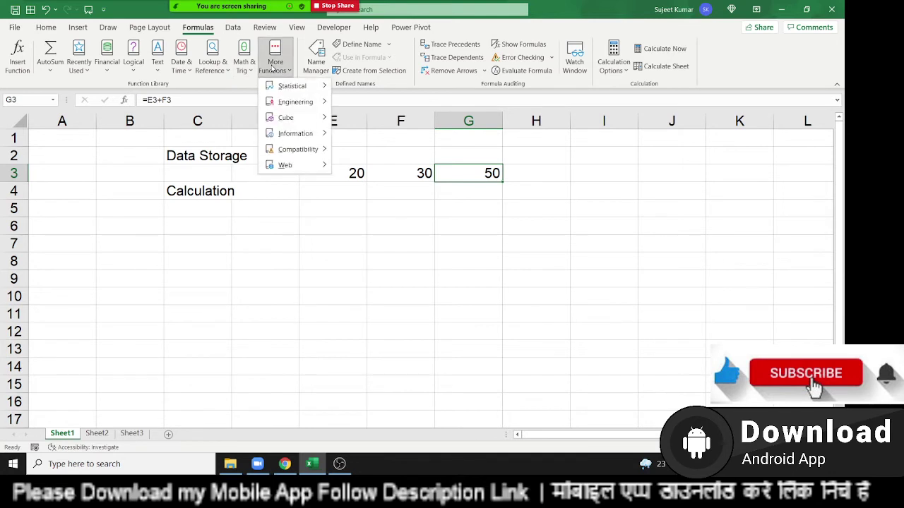
click(272, 68)
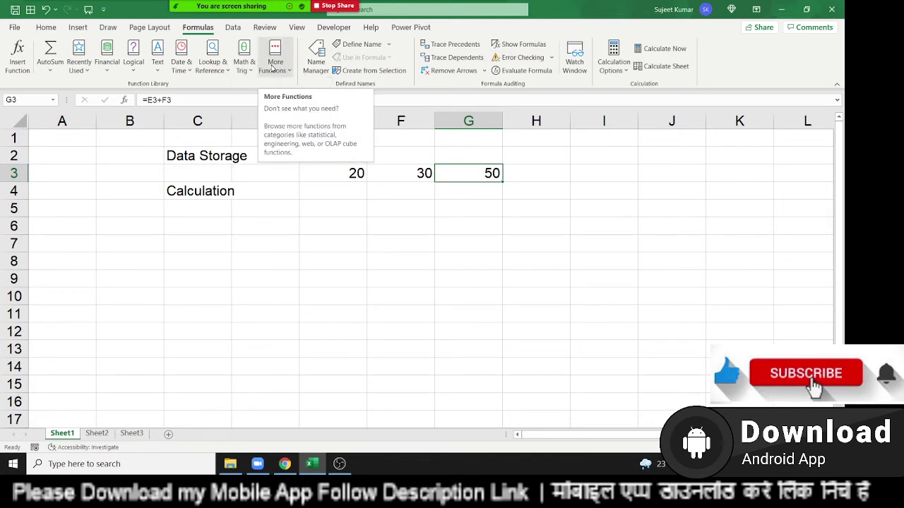
click(308, 237)
Enter headings Q1 and Q2 in E7:F7 with values 80 and 60 beneath them.
text(Q)
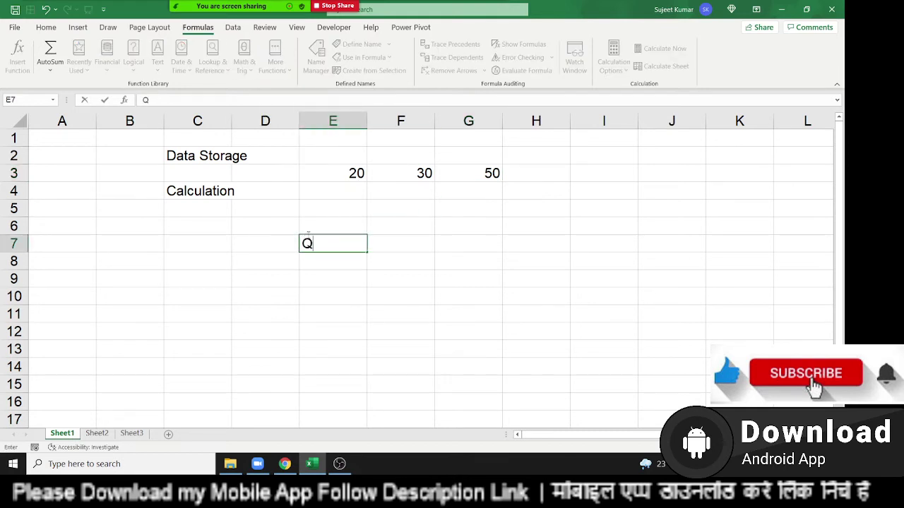
text(1)
key(Tab)
text(Q)
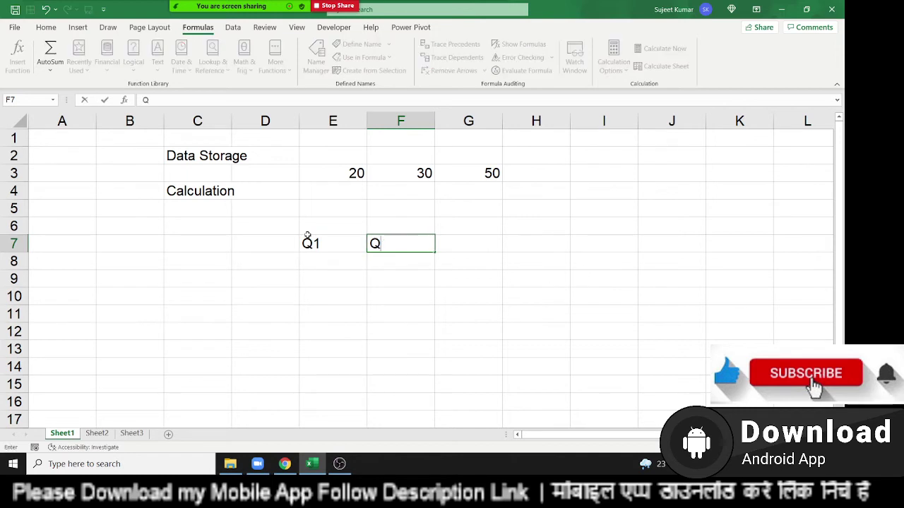
text(2)
key(Return)
text(8)
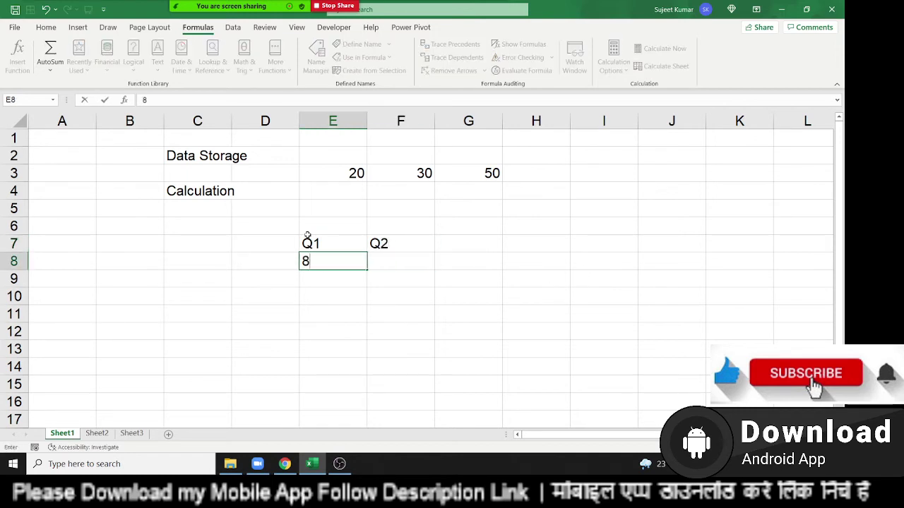
text(0)
key(Tab)
text(60)
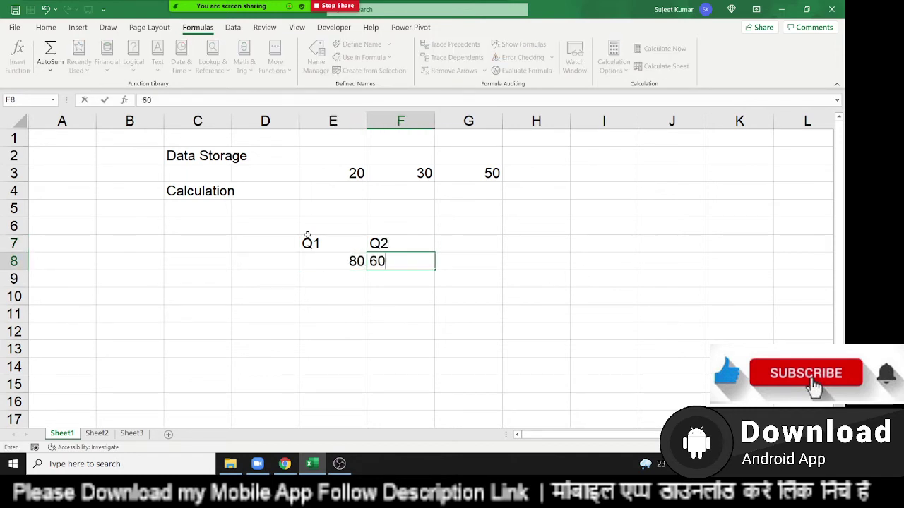
key(Tab)
Add the heading 'Gr' in G7 for the growth column.
key(Up)
text(F)
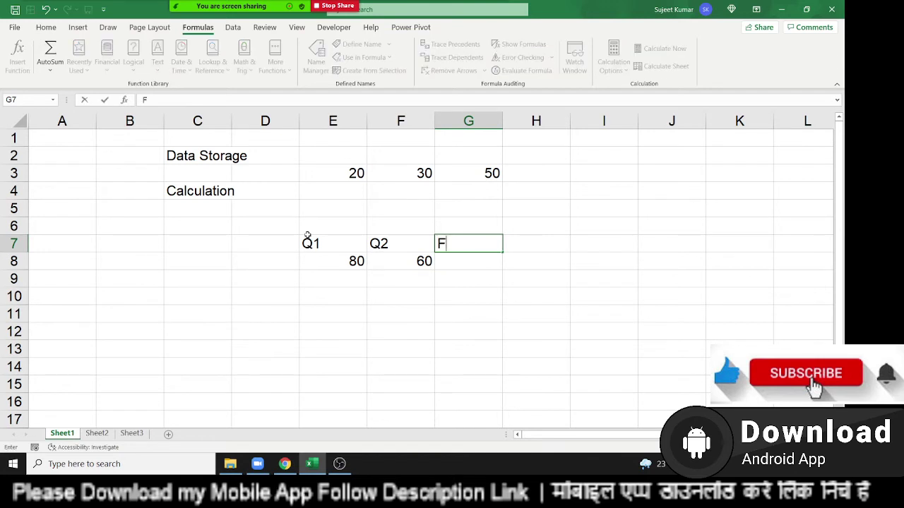
key(BackSpace)
text(Gr)
key(Return)
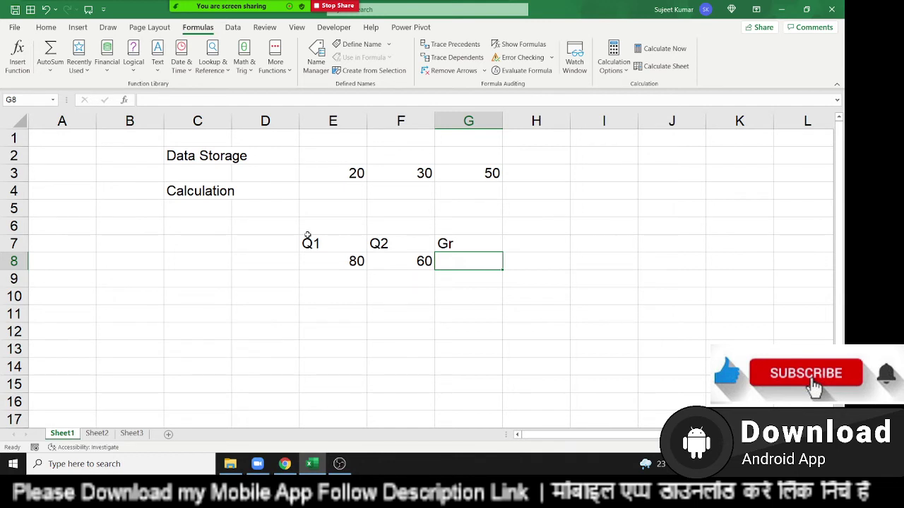
Enter =(F8-E8)/E8 in G8 and format it as a percentage, showing -25%.
text(=()
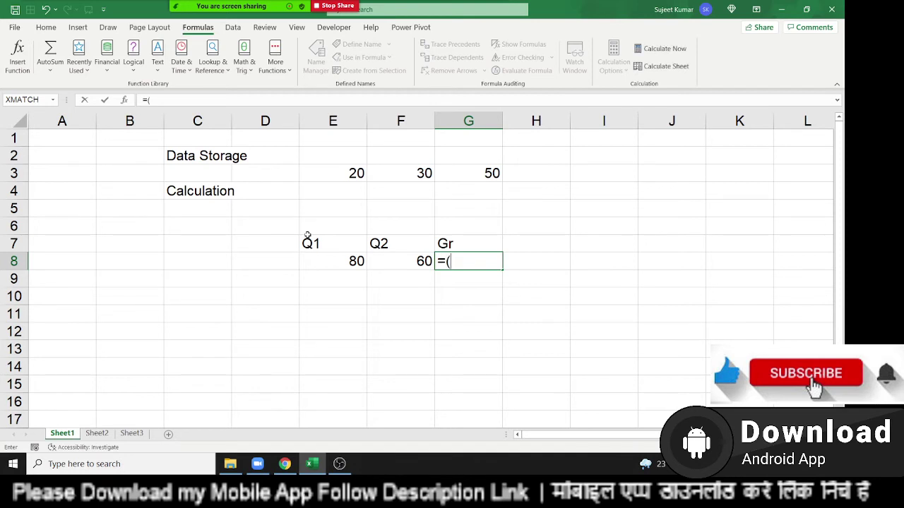
key(Left)
text(-)
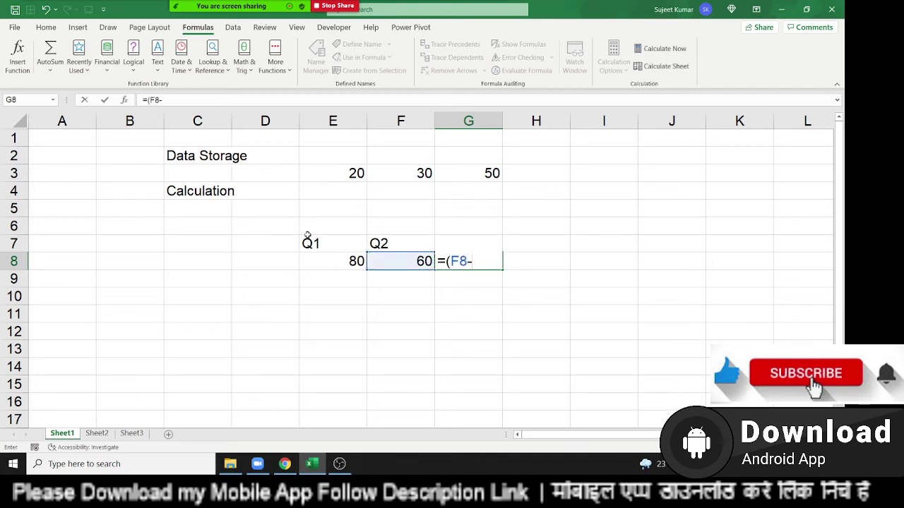
key(Left)
key(Left)
text())
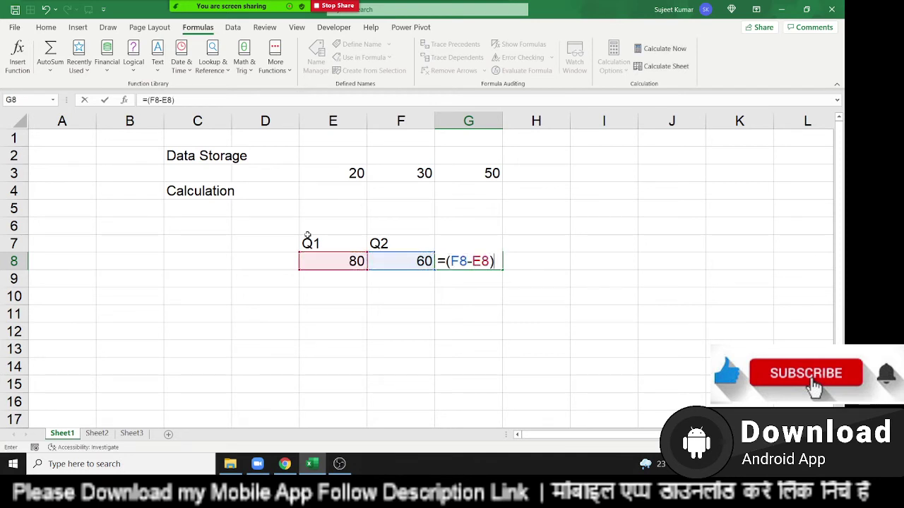
text(/)
key(Left)
key(Left)
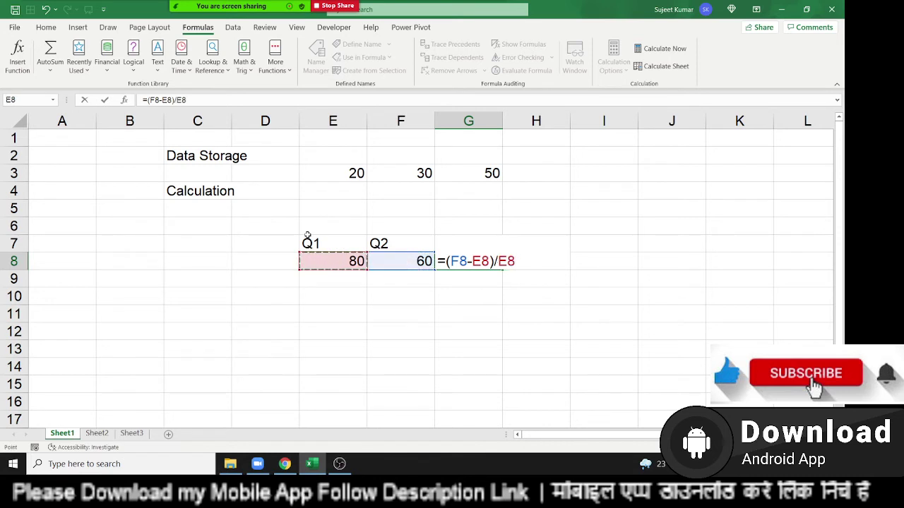
key(Return)
key(Up)
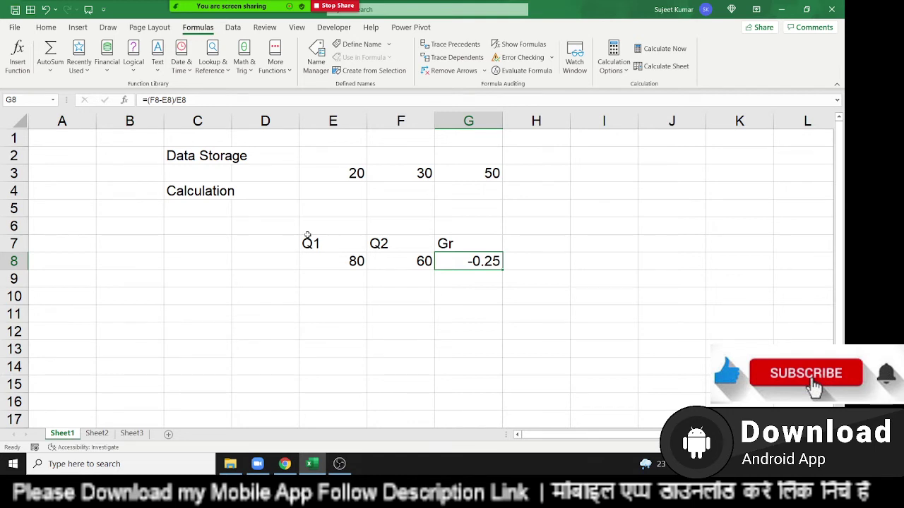
key(ctrl+shift+4)
key(ctrl+shift+5)
key(Left)
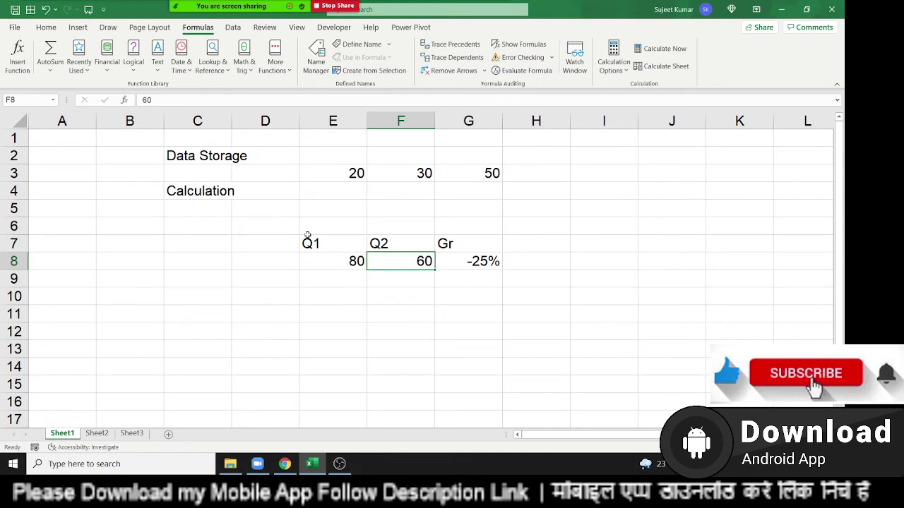
key(Left)
key(Left)
key(Left)
key(Up)
key(Up)
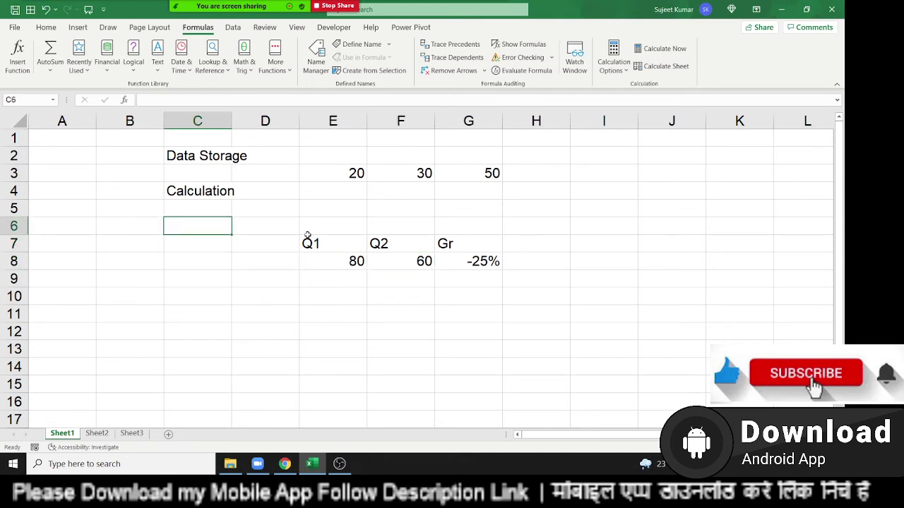
text(Ana)
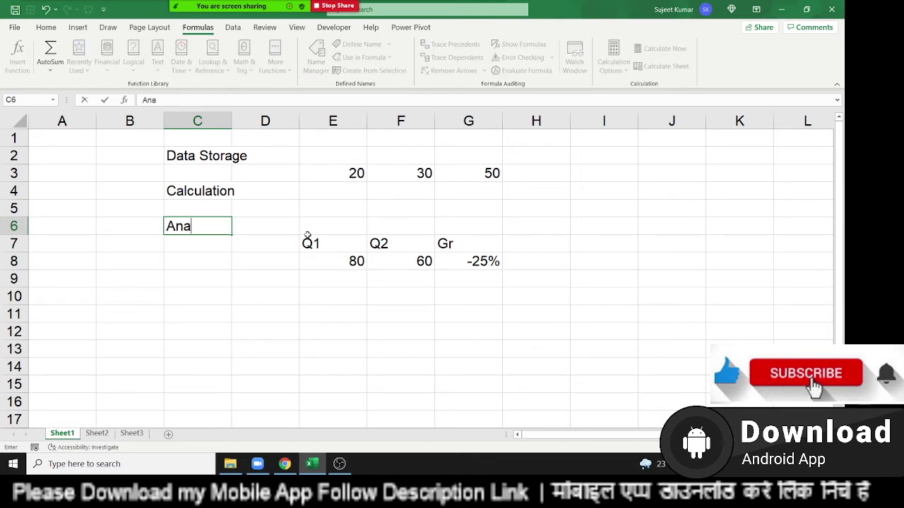
text(ysis)
text( /)
text( Per)
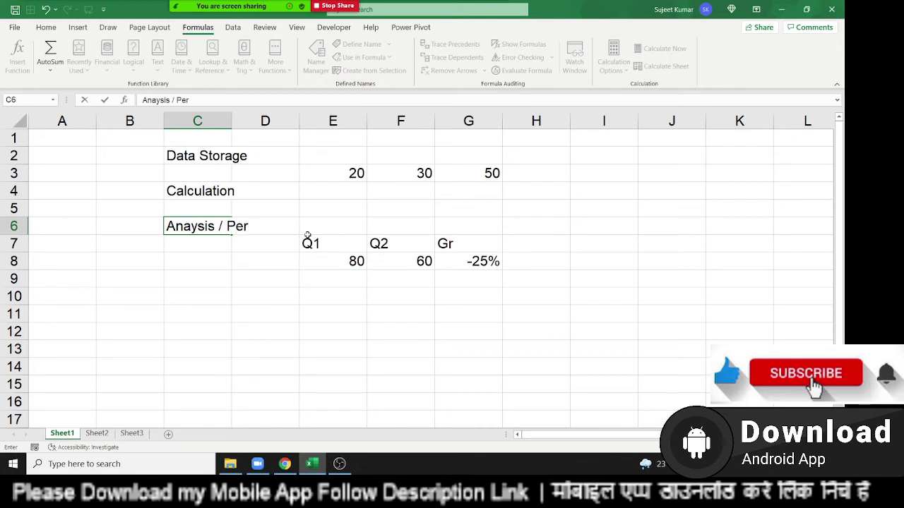
text(se)
text(ntation)
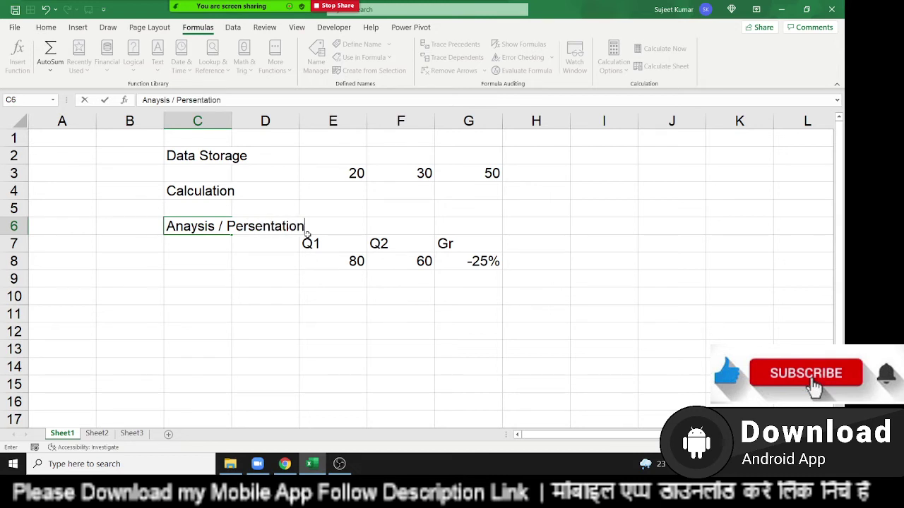
Confirm 'Anaysis / Persentation' as the label in cell C6.
key(Return)
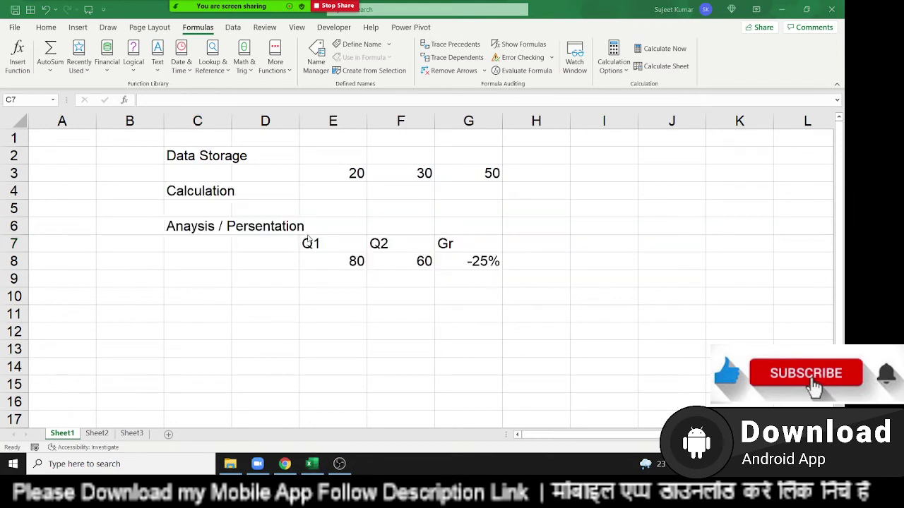
mouse_move(266, 478)
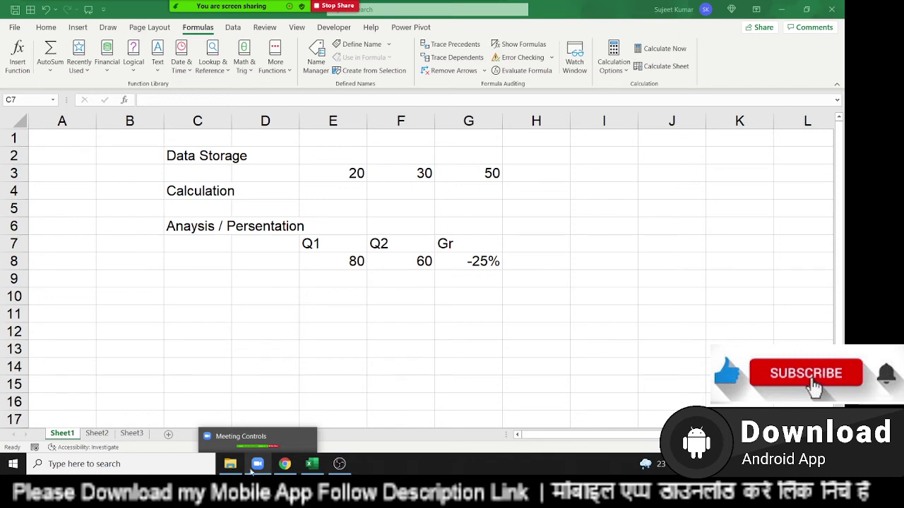
click(315, 464)
click(314, 465)
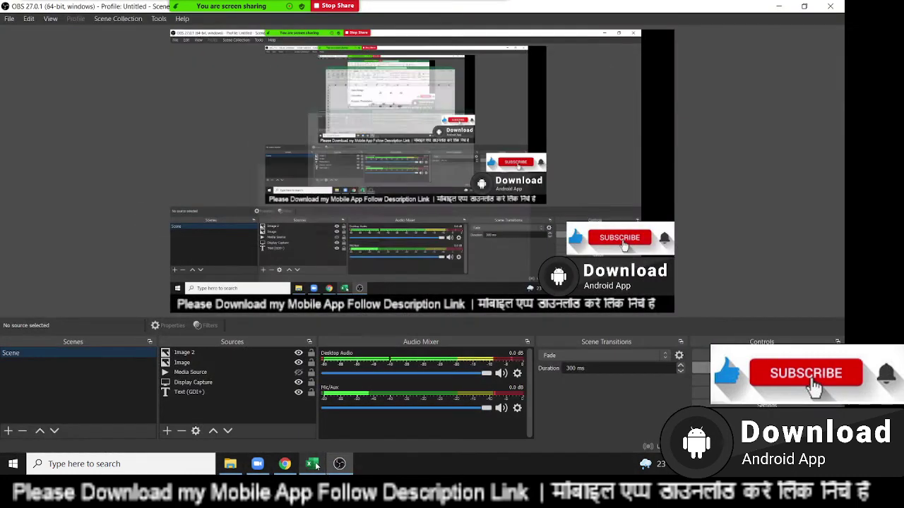
click(315, 464)
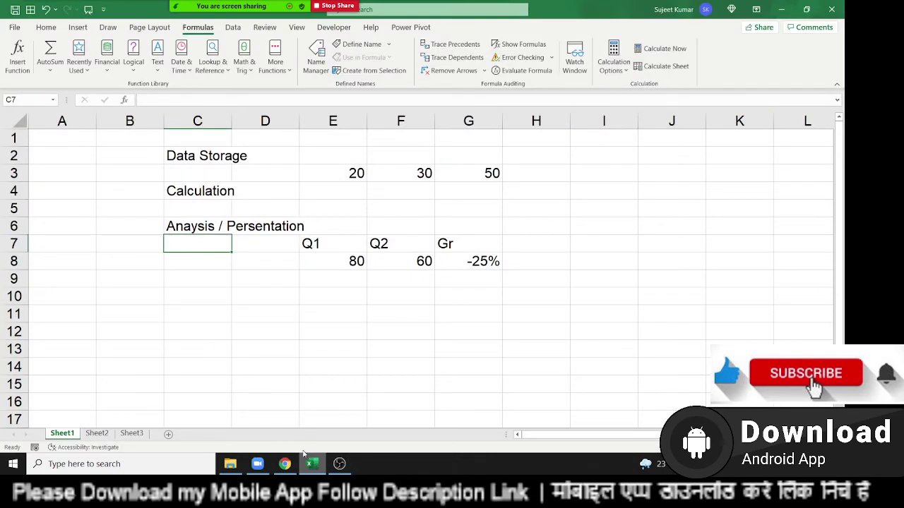
Open the recent workbook '5.Dashboard - Sales Performance' from the File menu's Recent list.
click(15, 26)
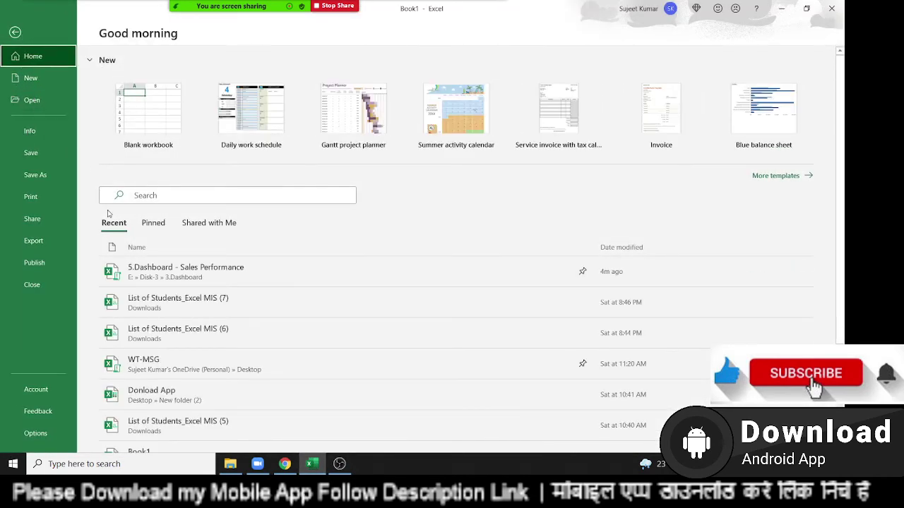
click(131, 270)
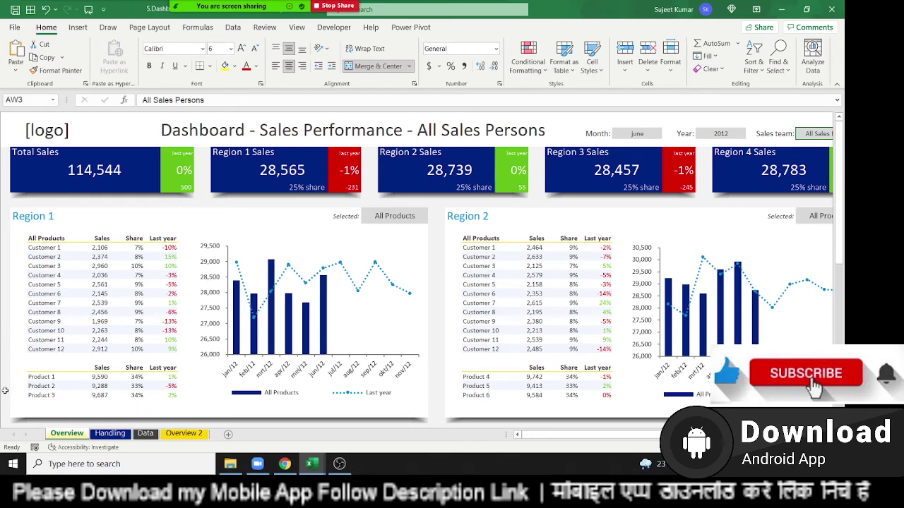
scroll(35, 381, down, 1)
scroll(71, 363, down, 5)
scroll(72, 364, down, 2)
scroll(72, 364, down, 3)
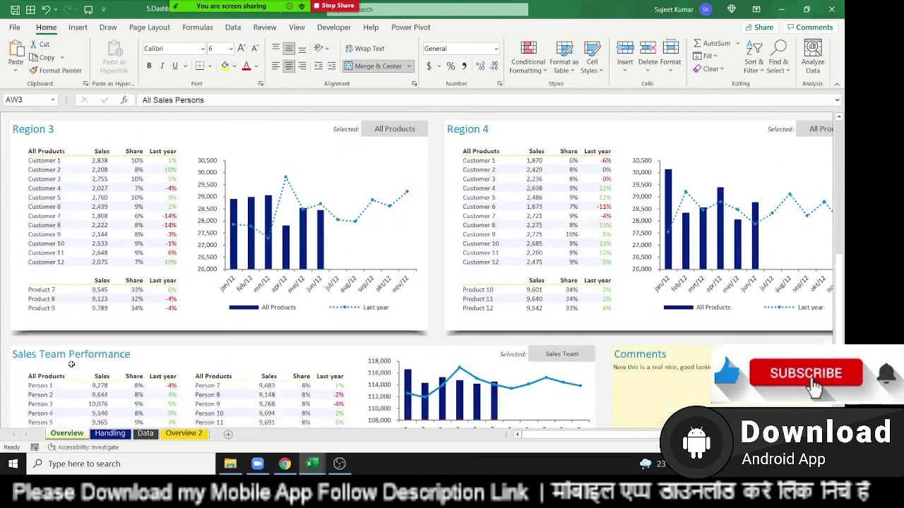
scroll(74, 365, down, 4)
scroll(76, 346, up, 3)
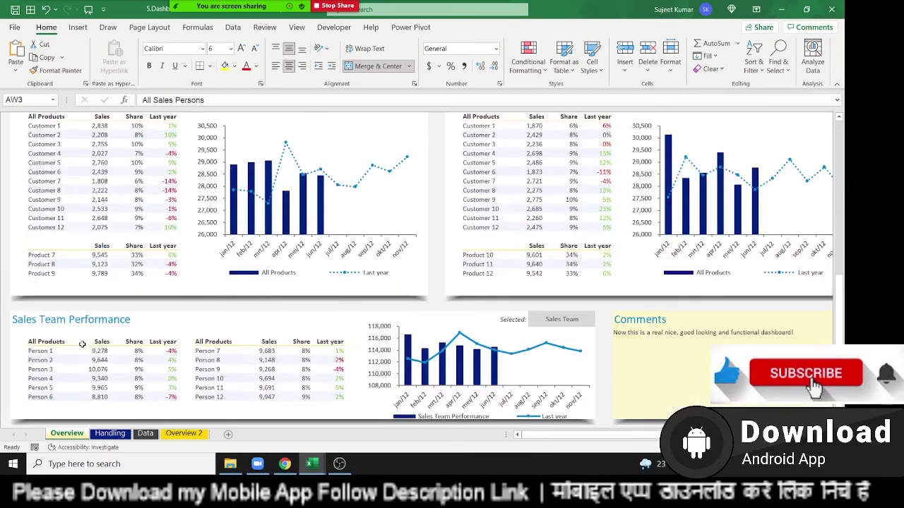
scroll(76, 346, up, 10)
scroll(76, 346, up, 1)
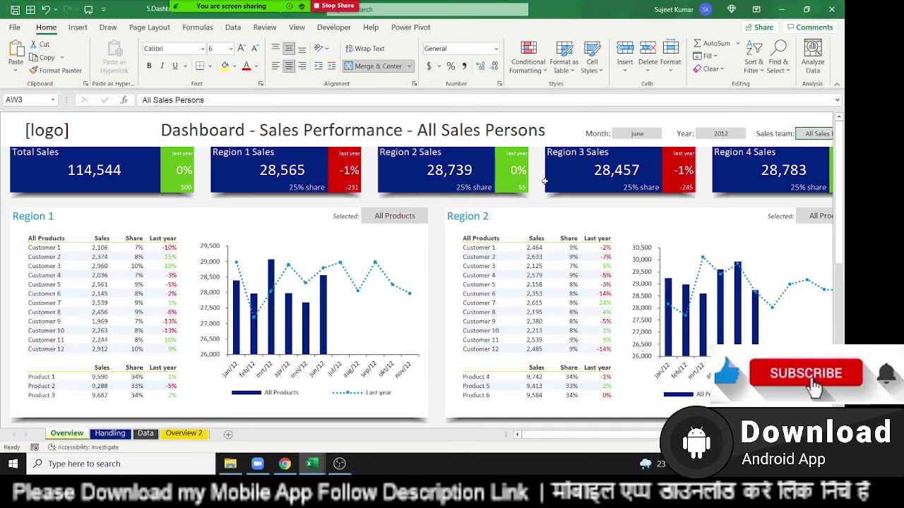
Choose 'july' in the dashboard's Month dropdown, then return to the Book1 worksheet.
click(652, 134)
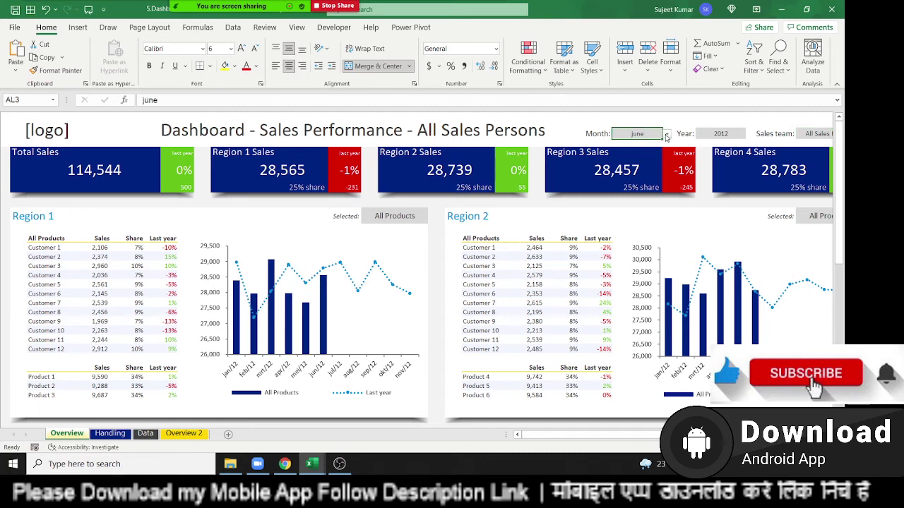
click(666, 133)
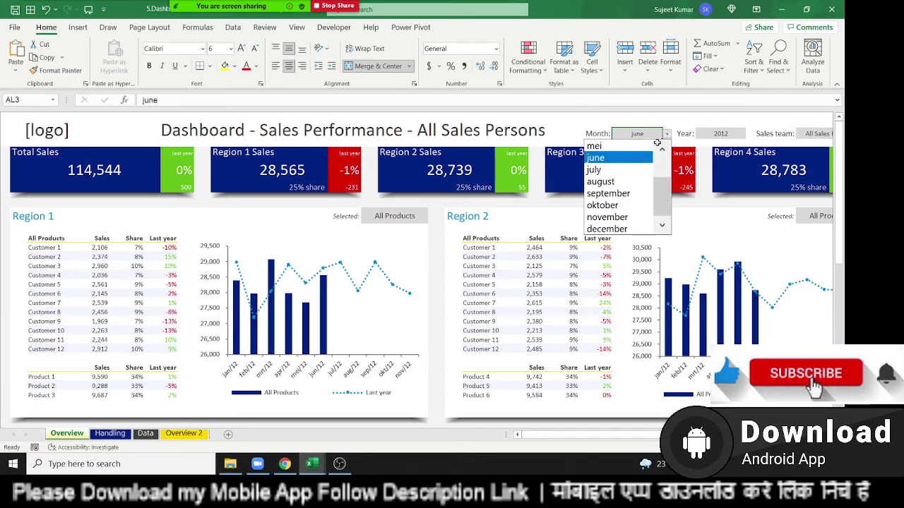
click(618, 169)
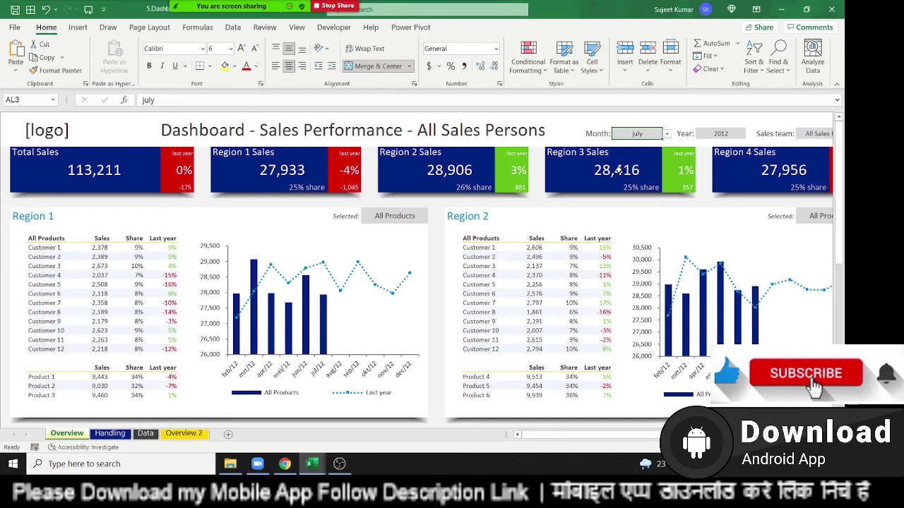
key(alt+Tab)
Enter 'Sharing' in cell C8, then minimize Excel to show the desktop.
key(Down)
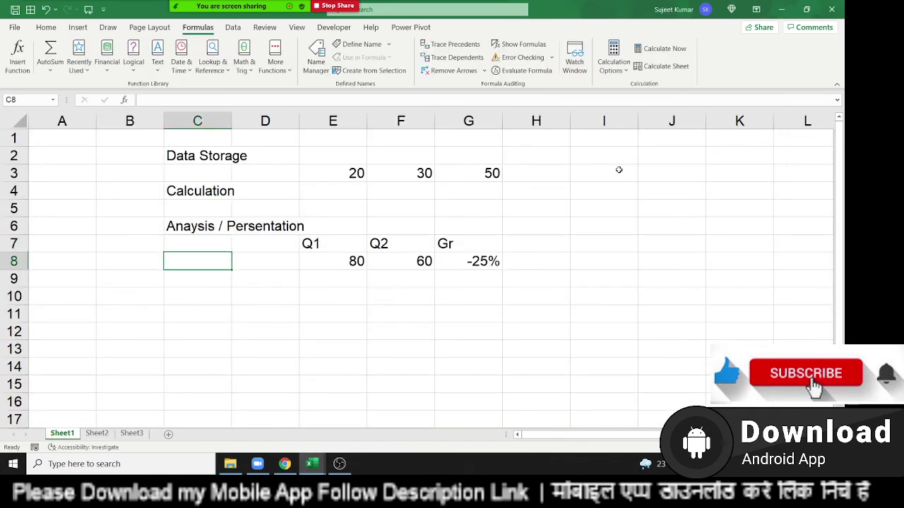
text(Sha)
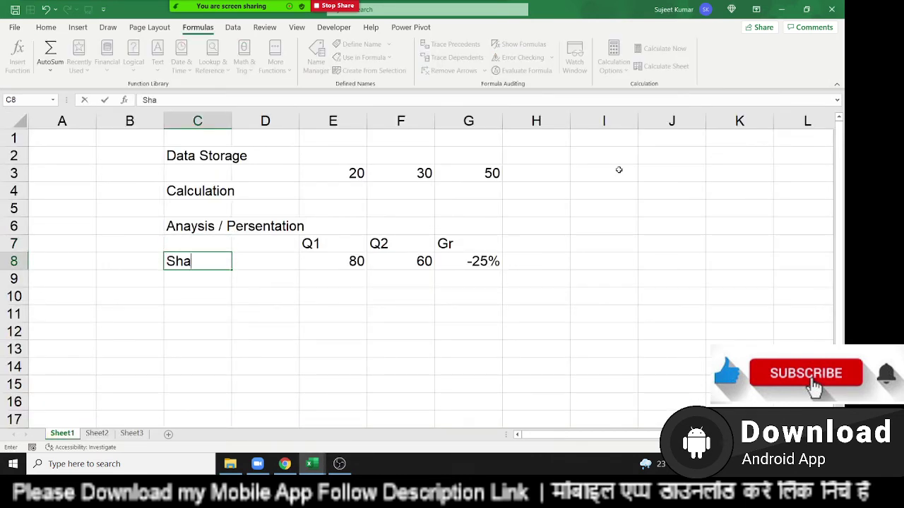
text(ring)
key(Return)
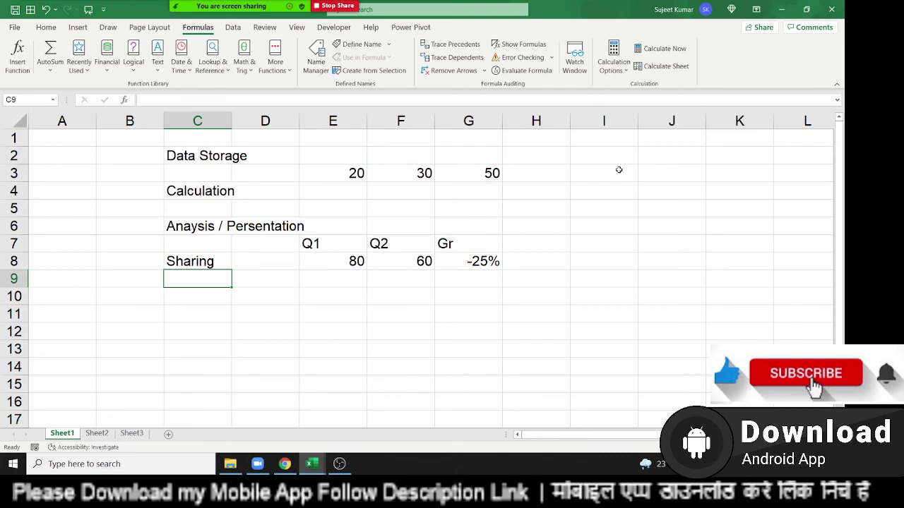
key(super+d)
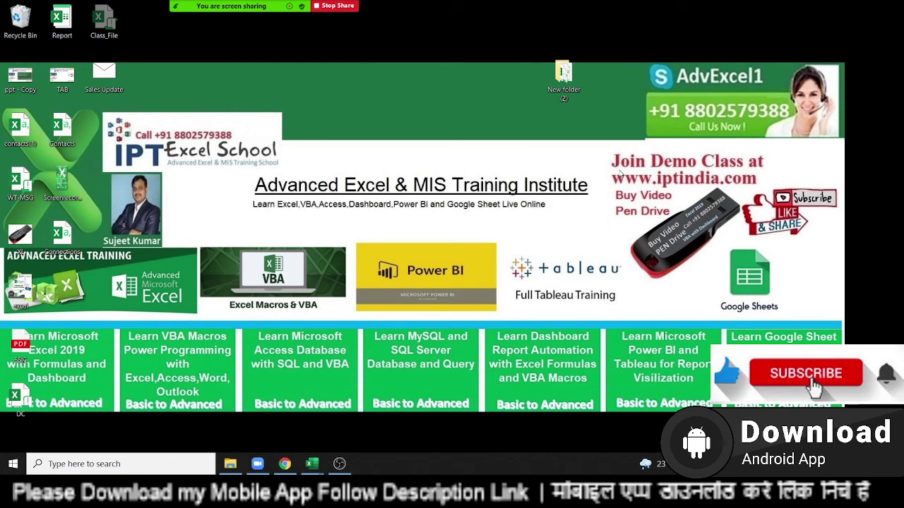
mouse_move(332, 6)
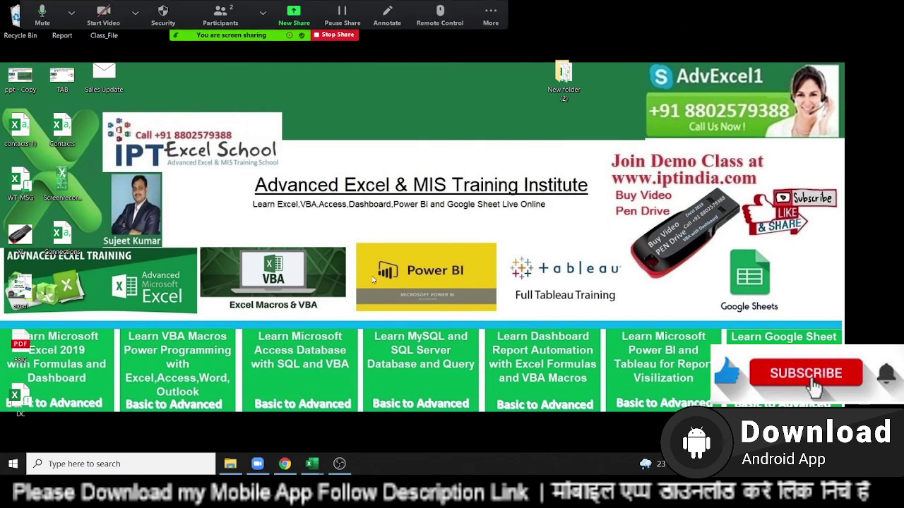